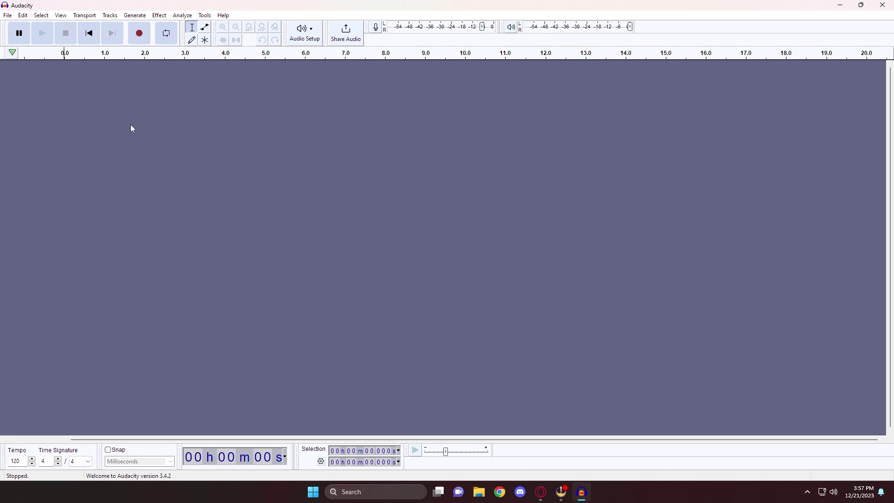
# Keep the audio preferences at 44100 Hz project and default sample rates and 32-bit float format
pyautogui.click(22, 17)
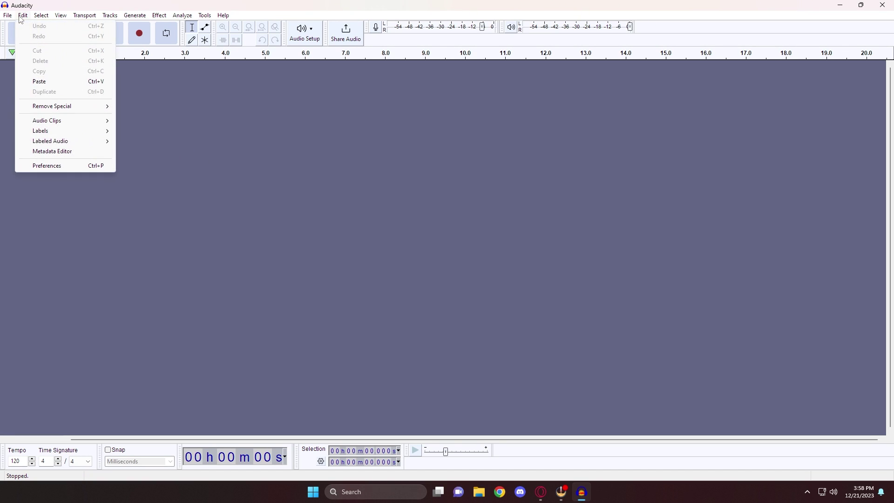
pyautogui.click(83, 168)
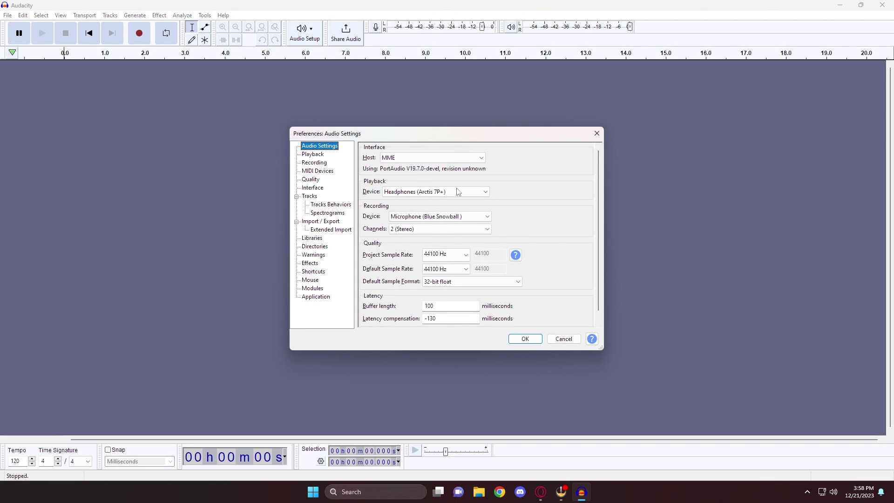
pyautogui.scroll(-1, 538, 223)
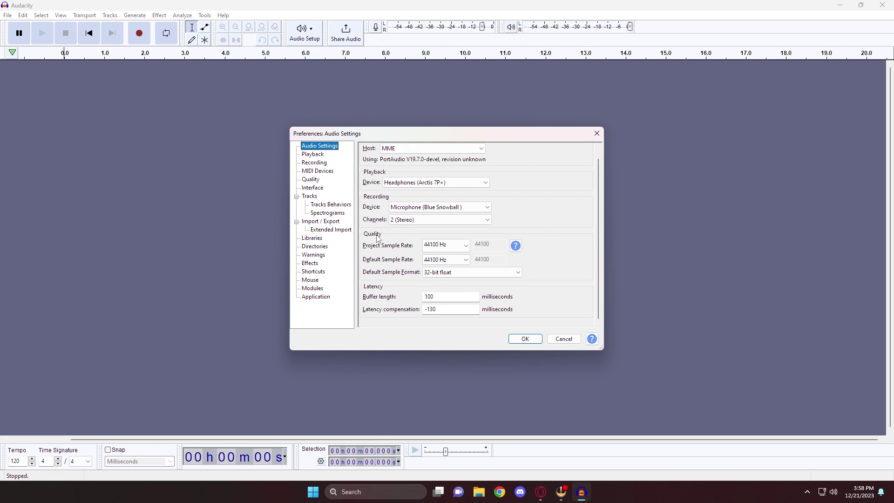
pyautogui.click(466, 246)
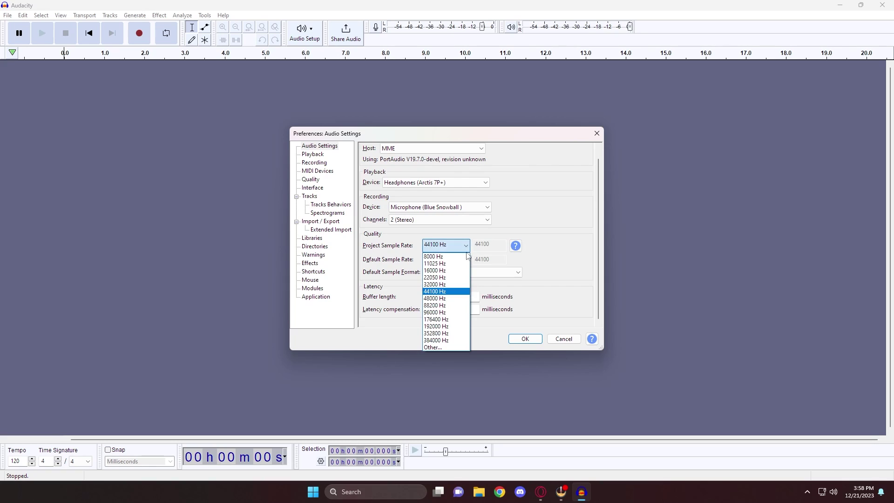
pyautogui.click(458, 292)
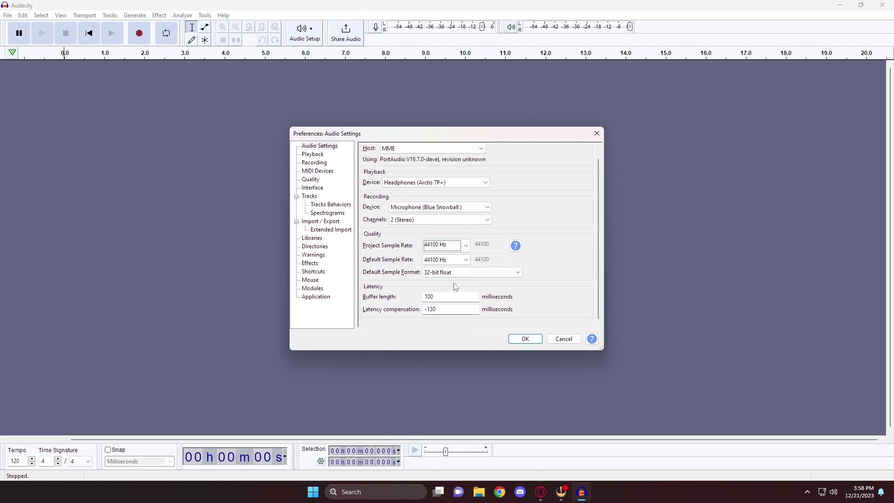
pyautogui.click(457, 260)
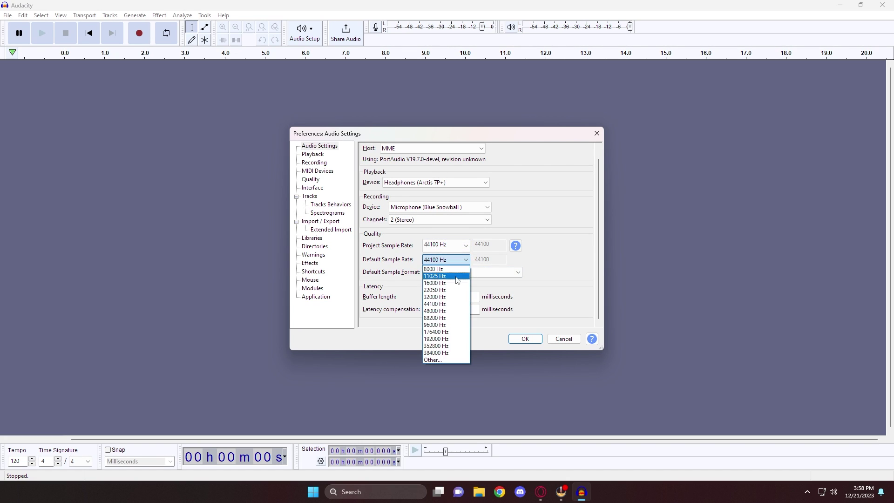
pyautogui.click(441, 304)
pyautogui.click(446, 273)
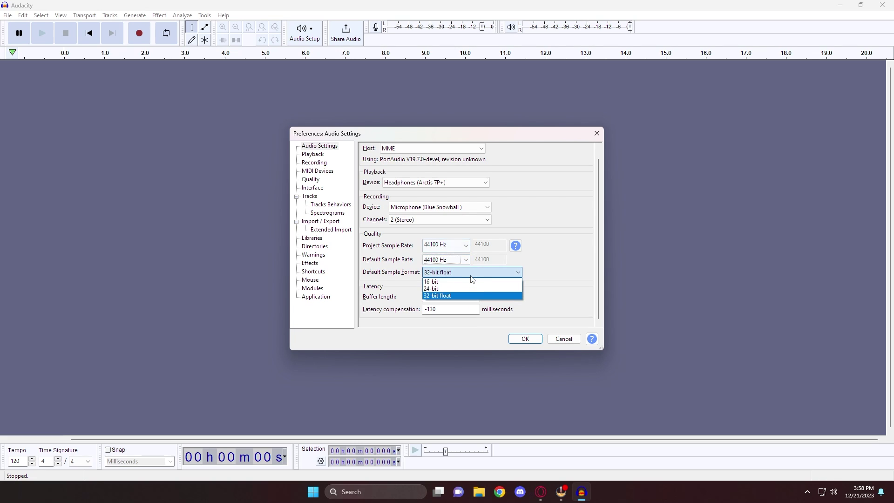
pyautogui.click(447, 297)
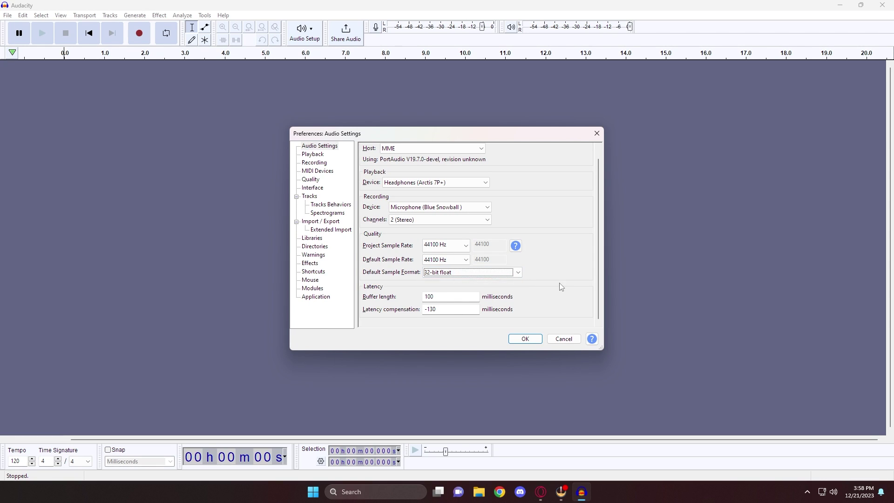
pyautogui.click(533, 340)
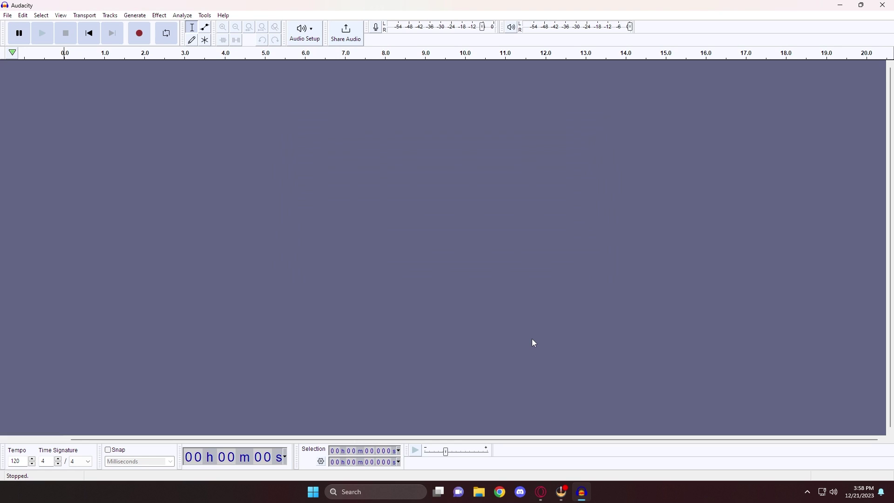
# Record a roughly 10.6-second stereo voice clip into Audio 1 and play it back
pyautogui.press('r')
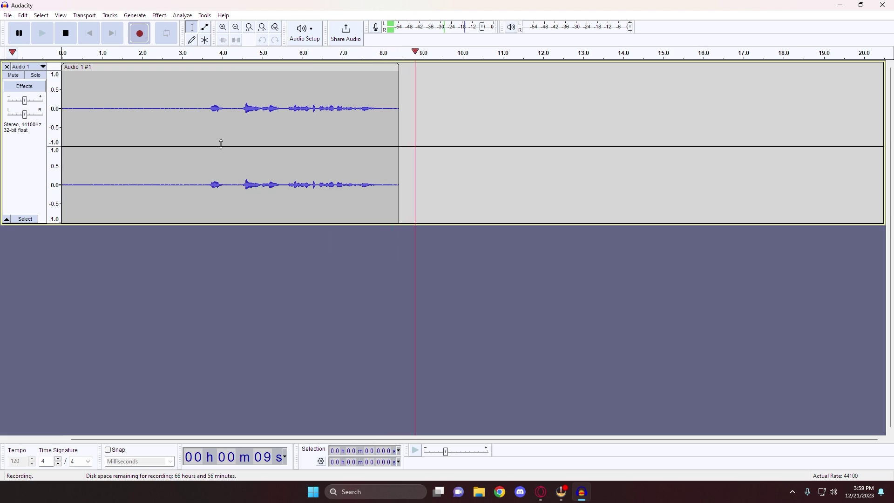
pyautogui.press('space')
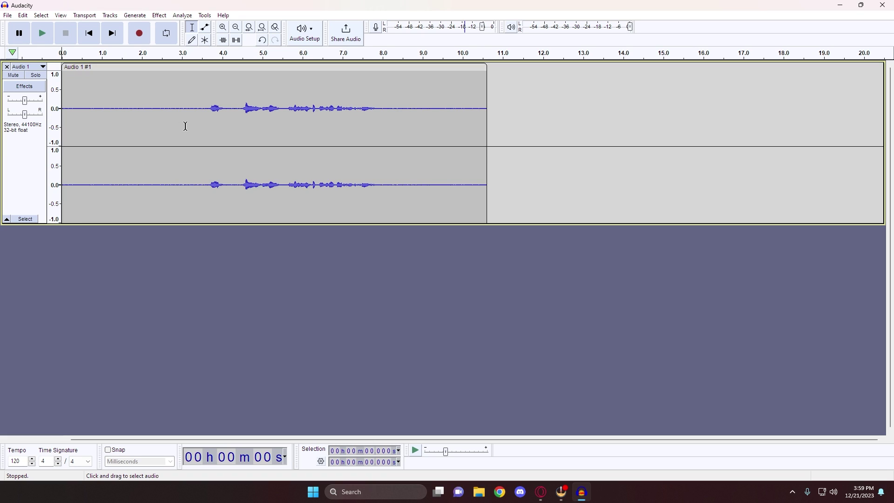
pyautogui.press('space')
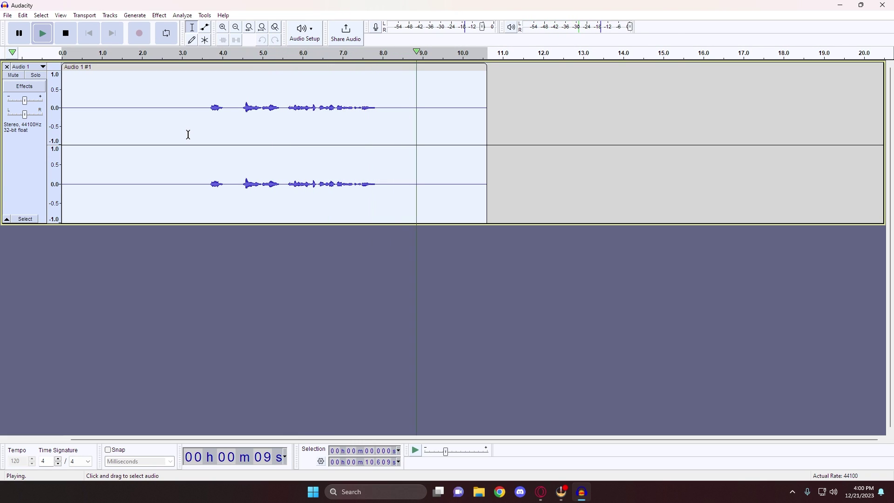
pyautogui.press('space')
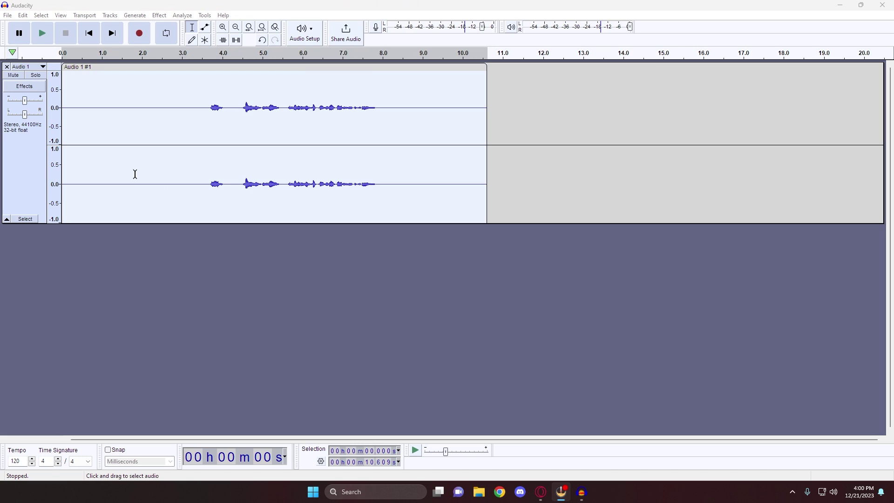
pyautogui.press('space')
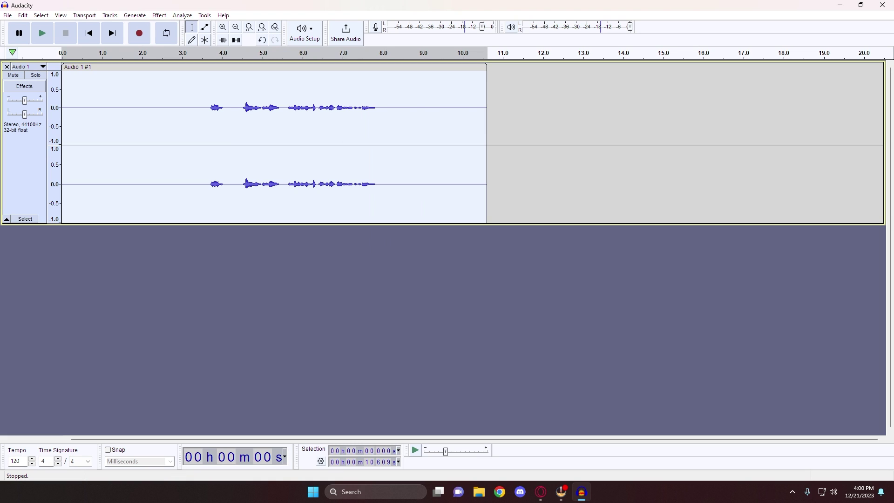
# Select the silent 0–2.949 s opening and capture it as the Noise Reduction noise profile
pyautogui.moveTo(180, 130); pyautogui.dragTo(29, 133)
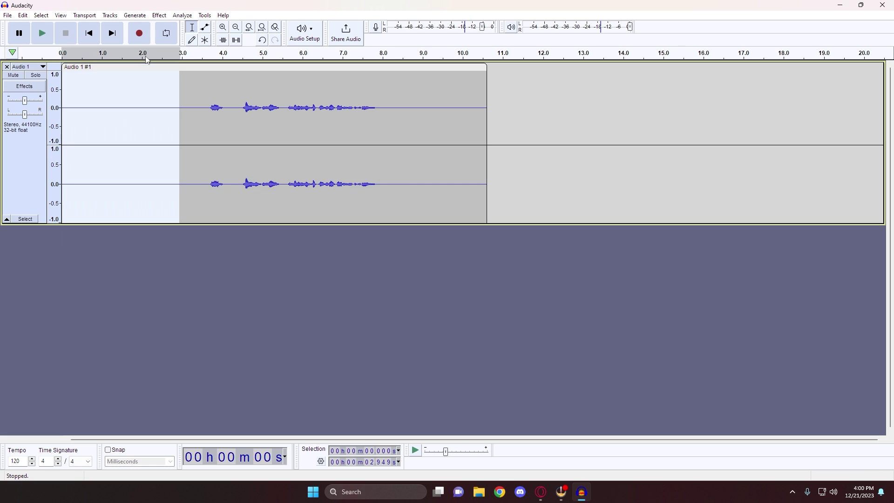
pyautogui.click(159, 16)
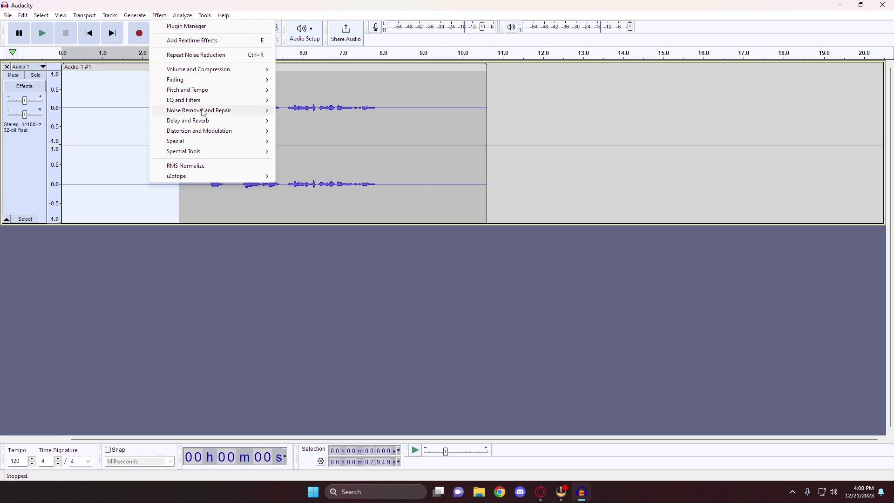
pyautogui.moveTo(203, 114)
pyautogui.click(322, 141)
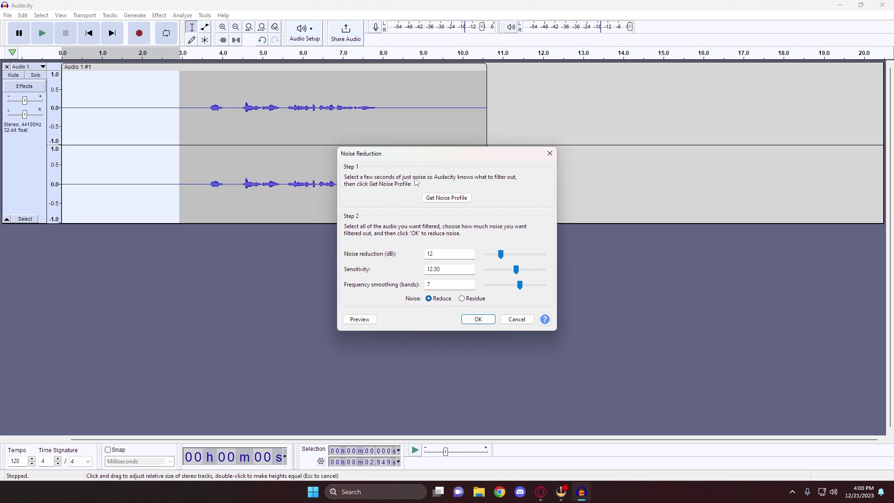
pyautogui.click(435, 197)
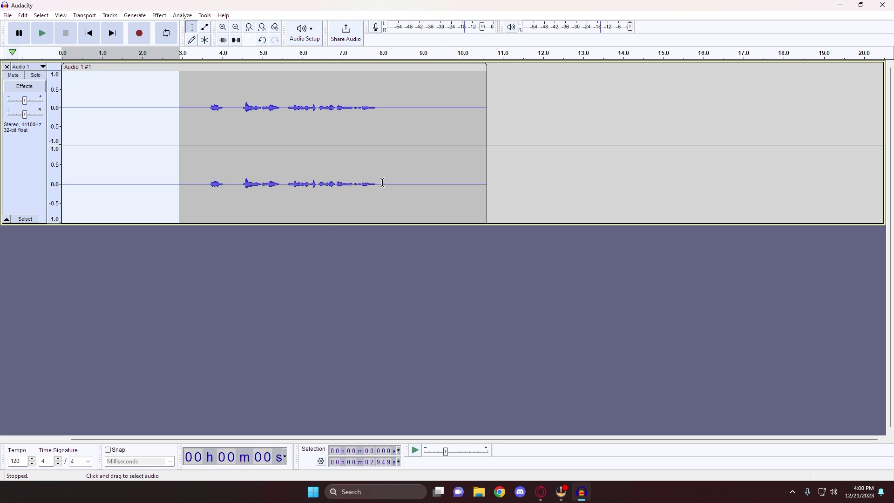
# Apply Noise Reduction with the captured profile to the entire clip
pyautogui.doubleClick(145, 124)
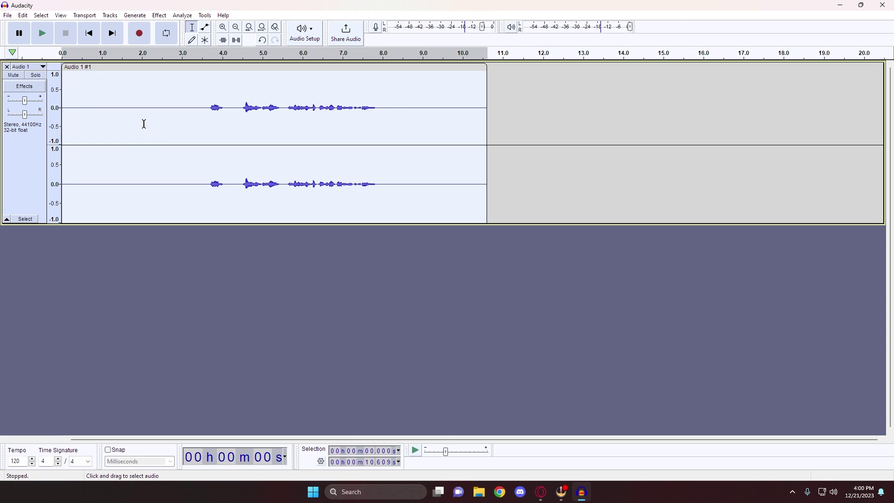
pyautogui.click(159, 16)
pyautogui.moveTo(200, 111)
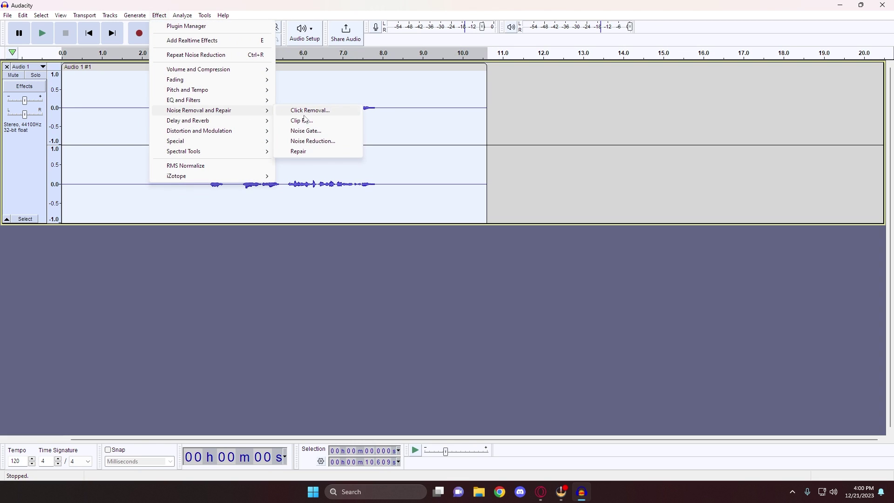
pyautogui.click(317, 140)
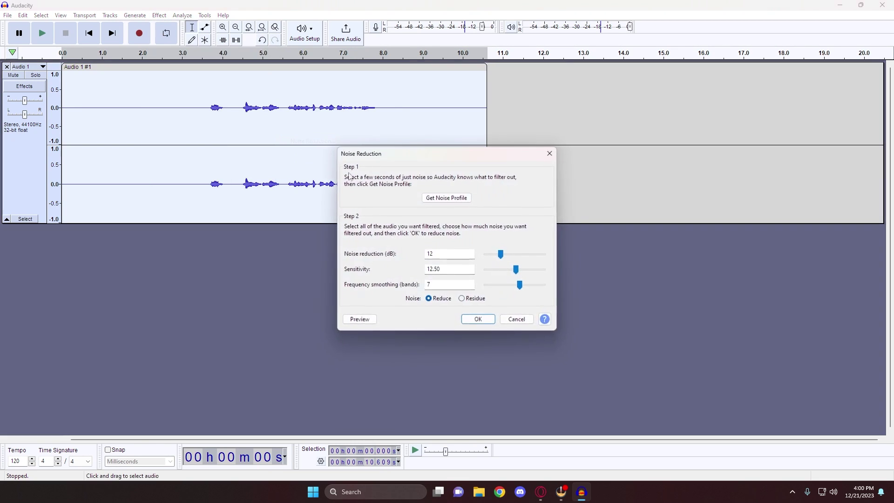
pyautogui.click(477, 317)
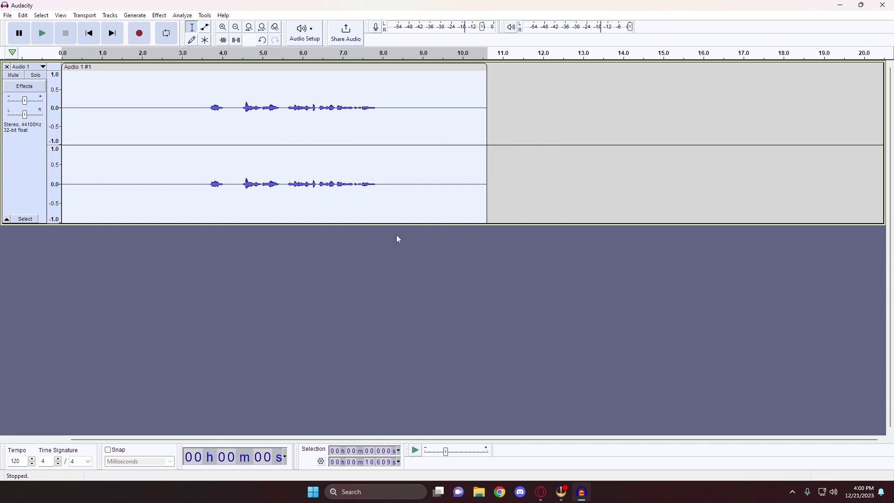
# Play the cleaned clip starting from about 1.9 s
pyautogui.click(175, 119)
pyautogui.click(139, 165)
pyautogui.press('space')
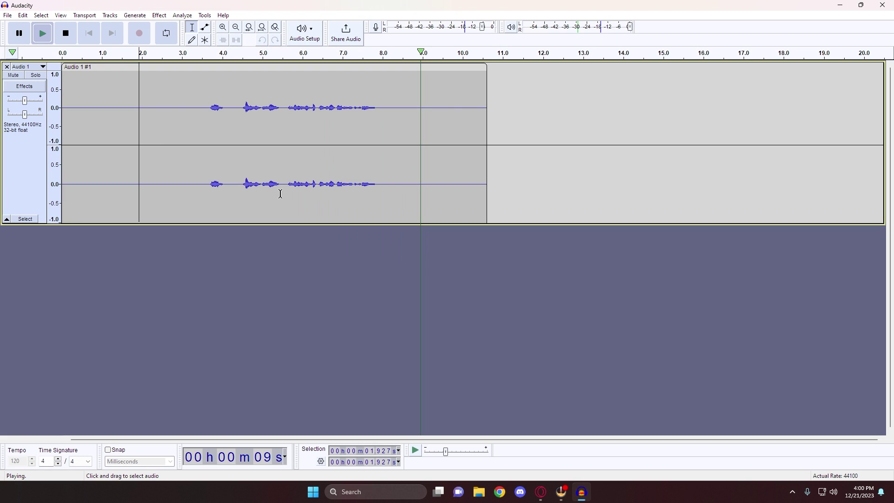
# Stop playback and select the whole 10.6-second clip
pyautogui.doubleClick(236, 146)
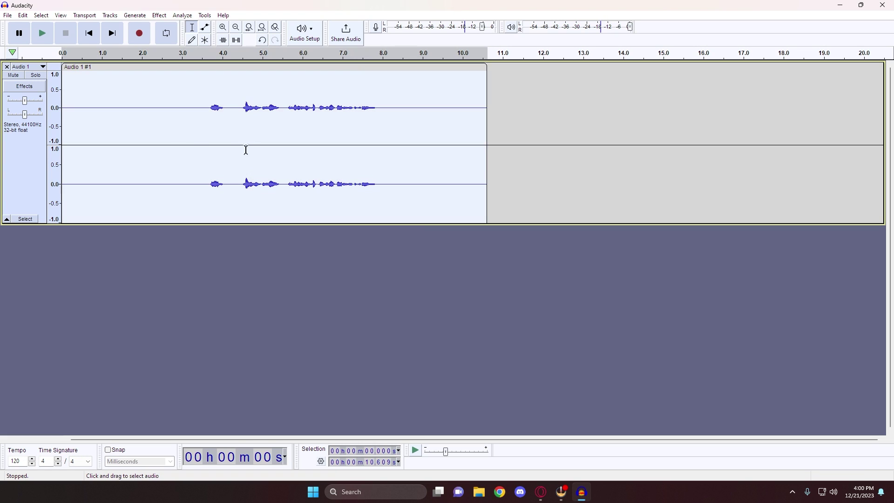
pyautogui.click(159, 19)
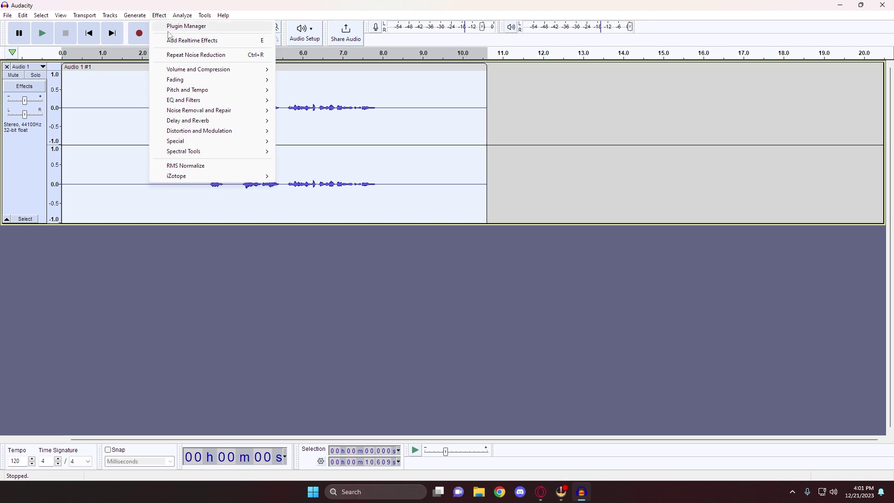
# Normalize the entire clip to a -1.0 dB peak amplitude
pyautogui.moveTo(231, 72)
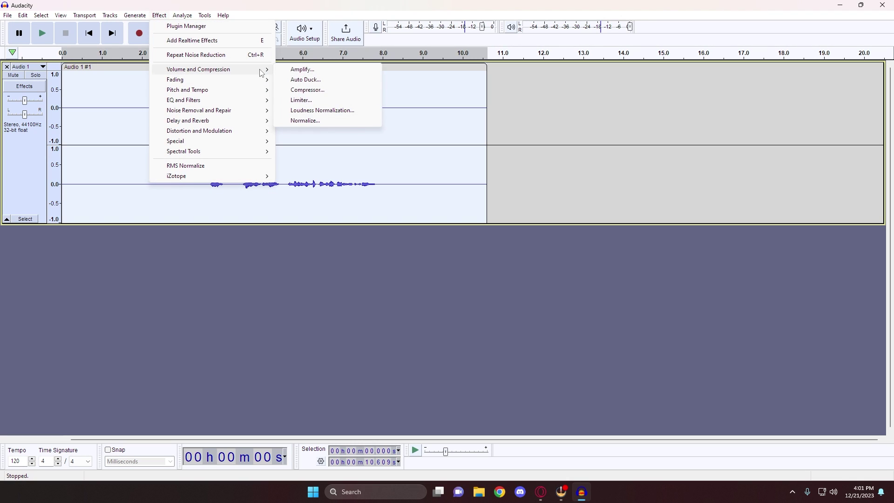
pyautogui.click(313, 122)
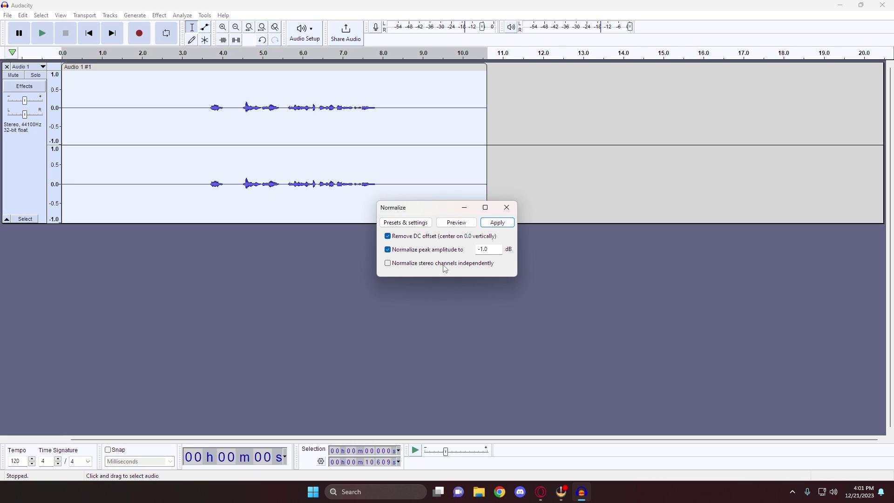
pyautogui.click(498, 223)
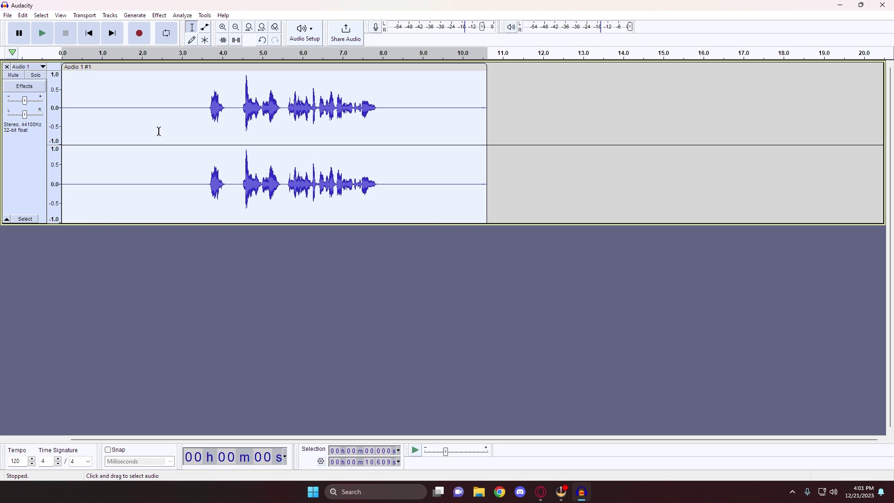
pyautogui.click(159, 16)
# Compress the clip at -18 dB threshold and 2.5:1 ratio, then play from 2.519 s
pyautogui.moveTo(213, 73)
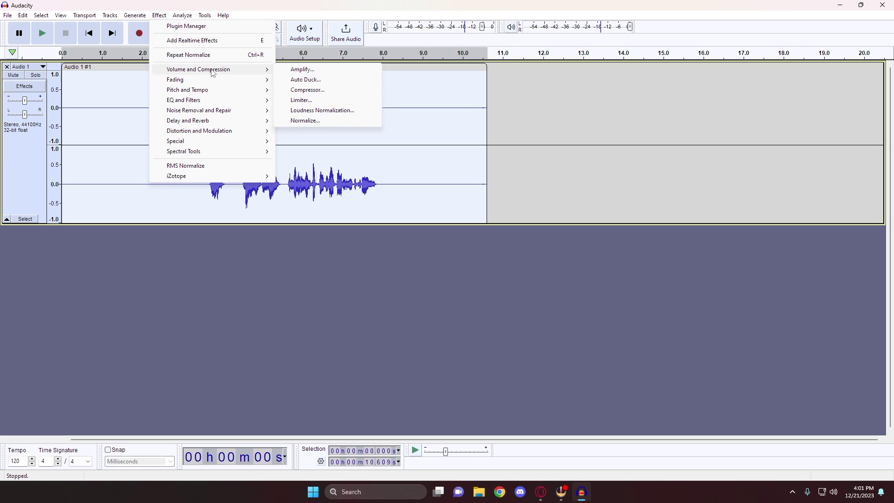
pyautogui.click(306, 93)
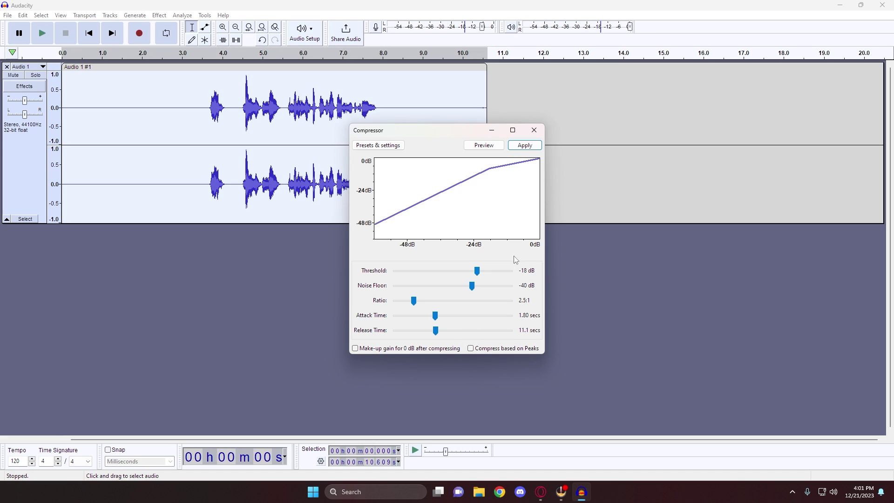
pyautogui.click(521, 146)
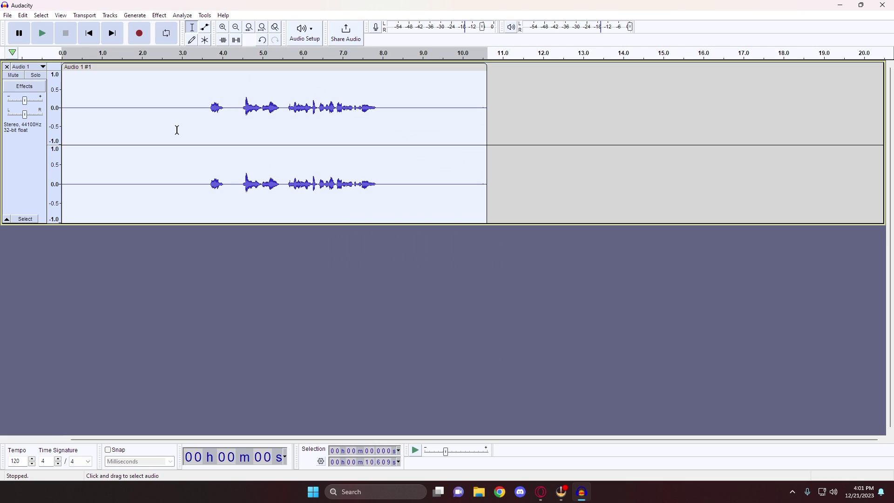
pyautogui.click(163, 129)
pyautogui.press('space')
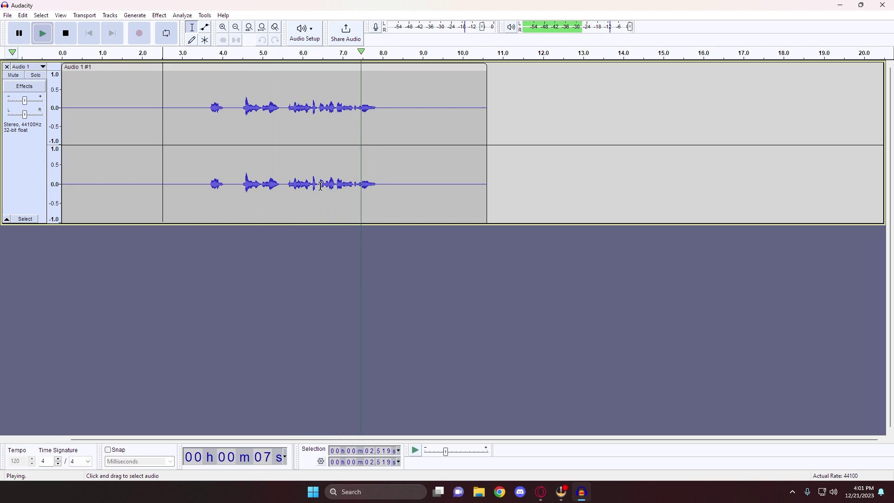
# Stop playback of the compressed clip before it ends
pyautogui.press('space')
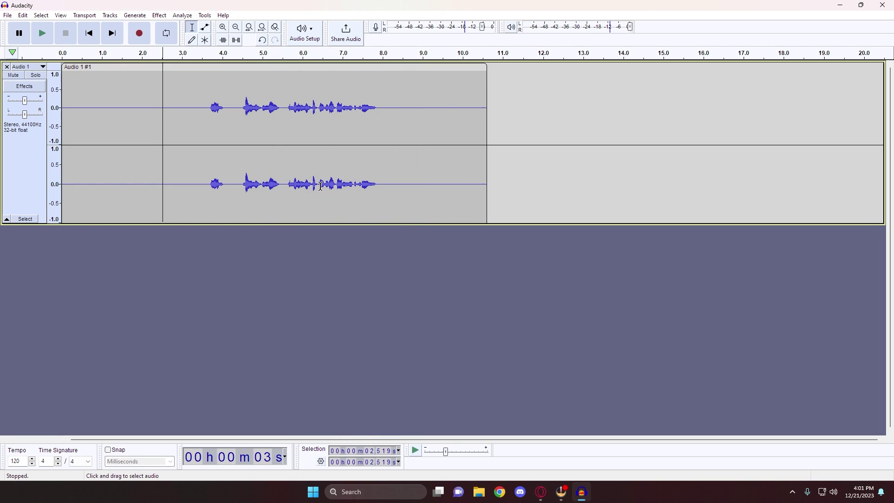